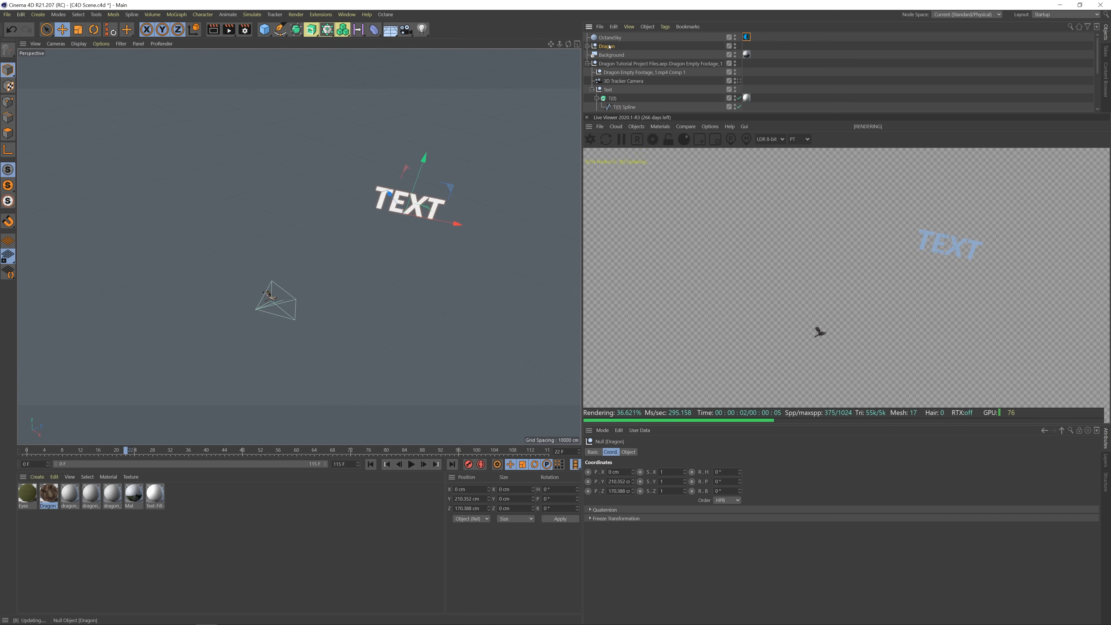
# Move the dragon away from the camera to beside the TEXT object, and switch the view to the 3D Tracker Camera.
pyautogui.moveTo(345, 303); pyautogui.dragTo(286, 364)
pyautogui.press('e')
pyautogui.moveTo(379, 400); pyautogui.dragTo(294, 263)
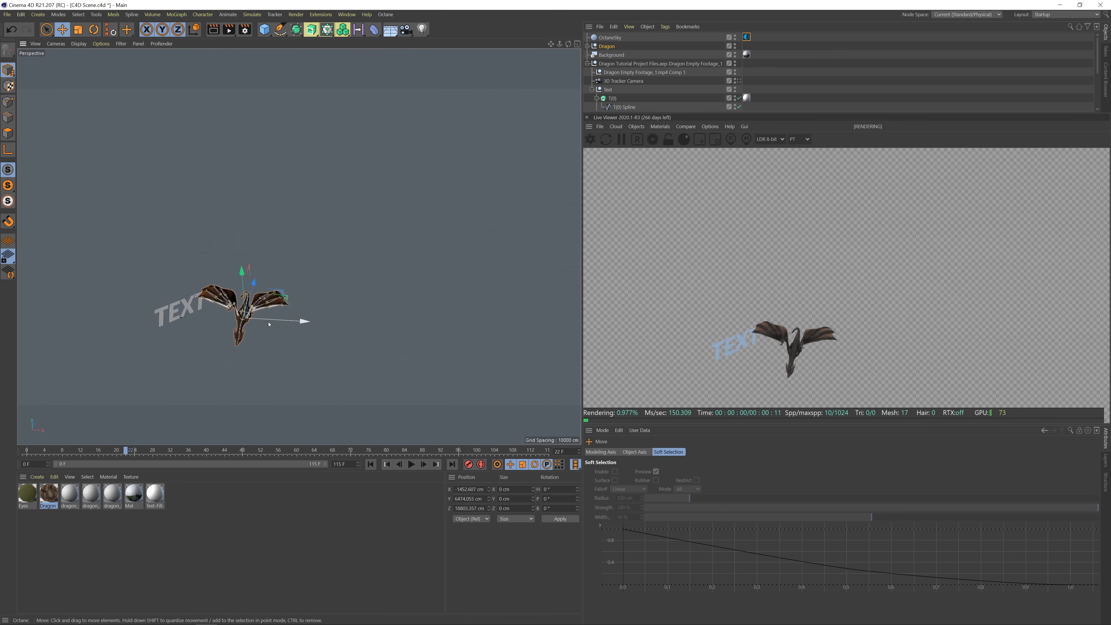
pyautogui.keyDown('alt'); pyautogui.moveTo(91, 306); pyautogui.dragTo(248, 261); pyautogui.keyUp('alt')
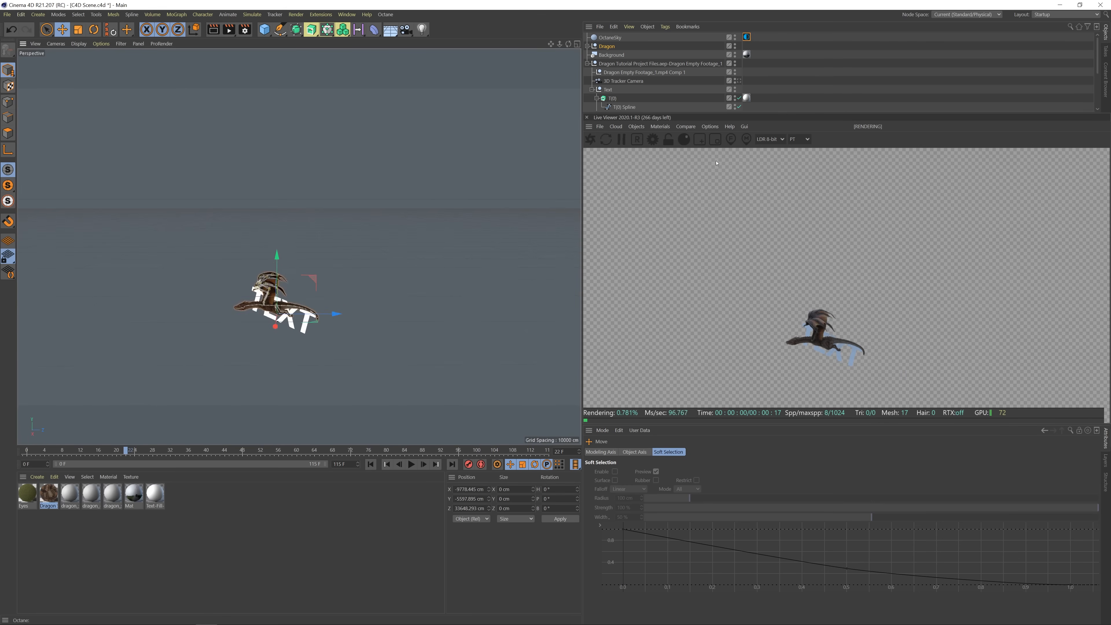
pyautogui.click(739, 81)
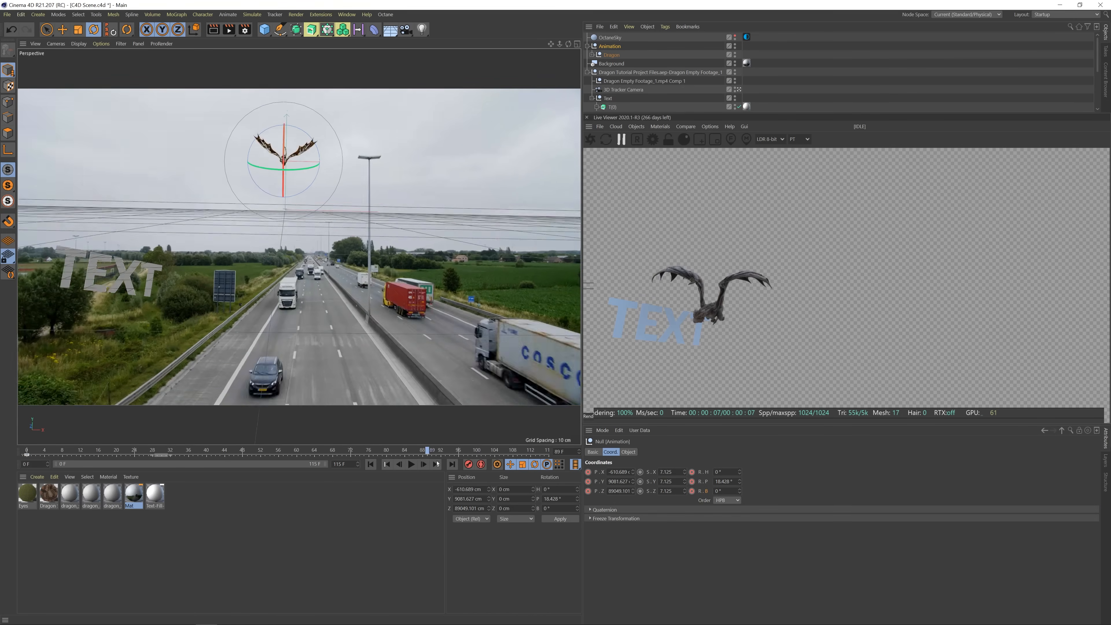
# At frame 96, move the Animation null down close to the camera, out of the bottom of the shot, and reduce its pitch.
pyautogui.press('e')
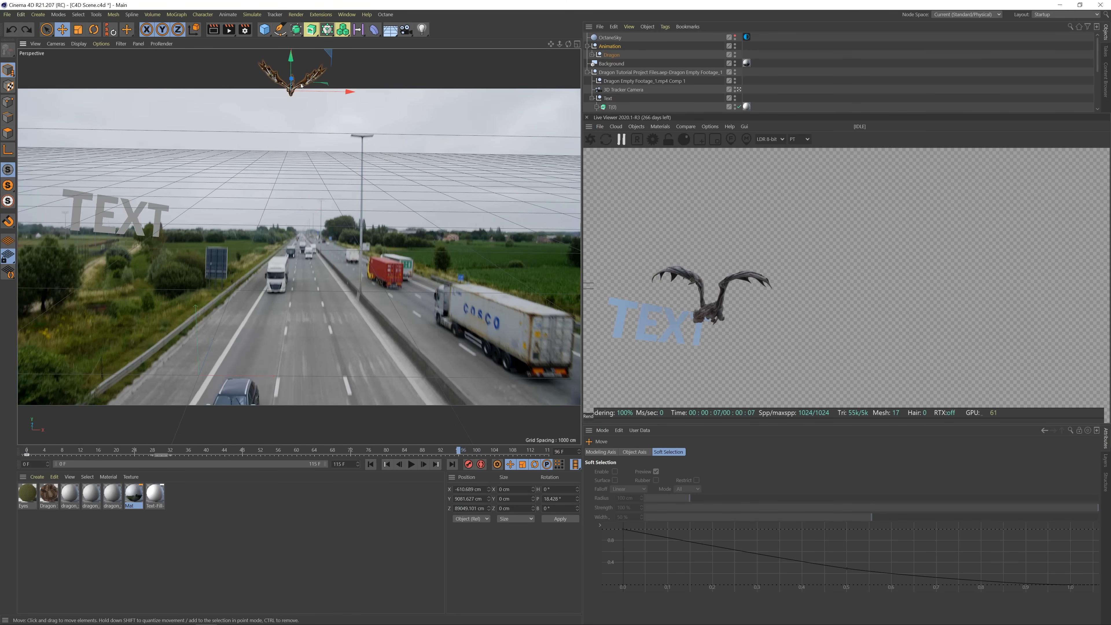
pyautogui.moveTo(295, 89); pyautogui.dragTo(265, 436)
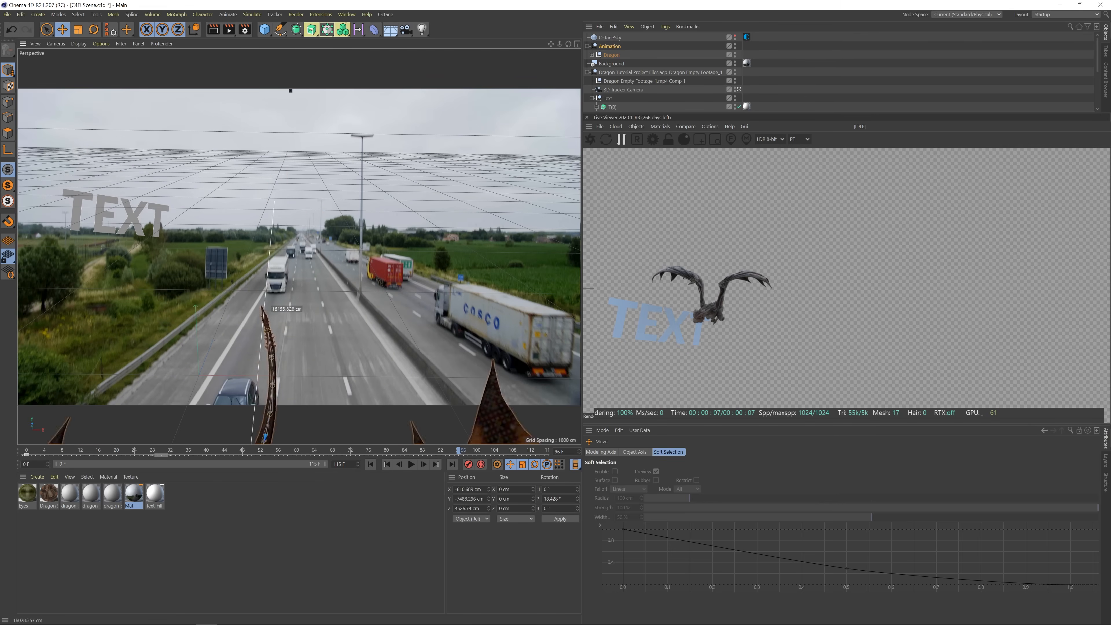
pyautogui.moveTo(456, 451)
pyautogui.mouseDown()
pyautogui.moveTo(337, 451)
pyautogui.moveTo(458, 451)
pyautogui.mouseUp()
pyautogui.click(739, 89)
pyautogui.scroll(8, 336, 206)
pyautogui.press('r')
pyautogui.moveTo(395, 215); pyautogui.dragTo(472, 436)
pyautogui.press('e')
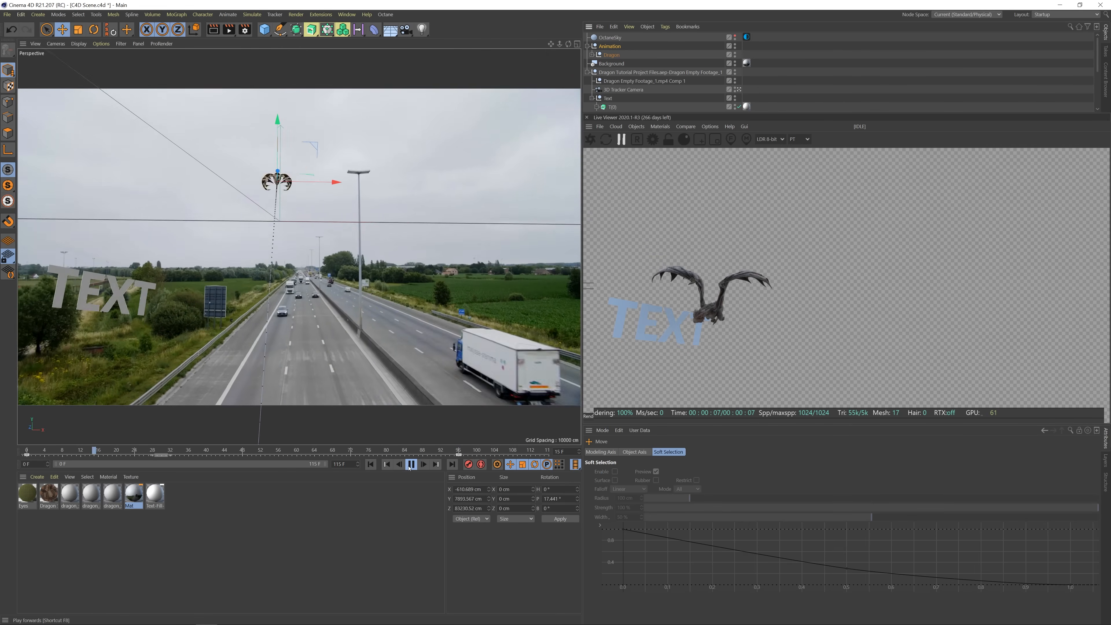
# Hide the Text null and play the dragon's flight animation from the first frame.
pyautogui.click(411, 464)
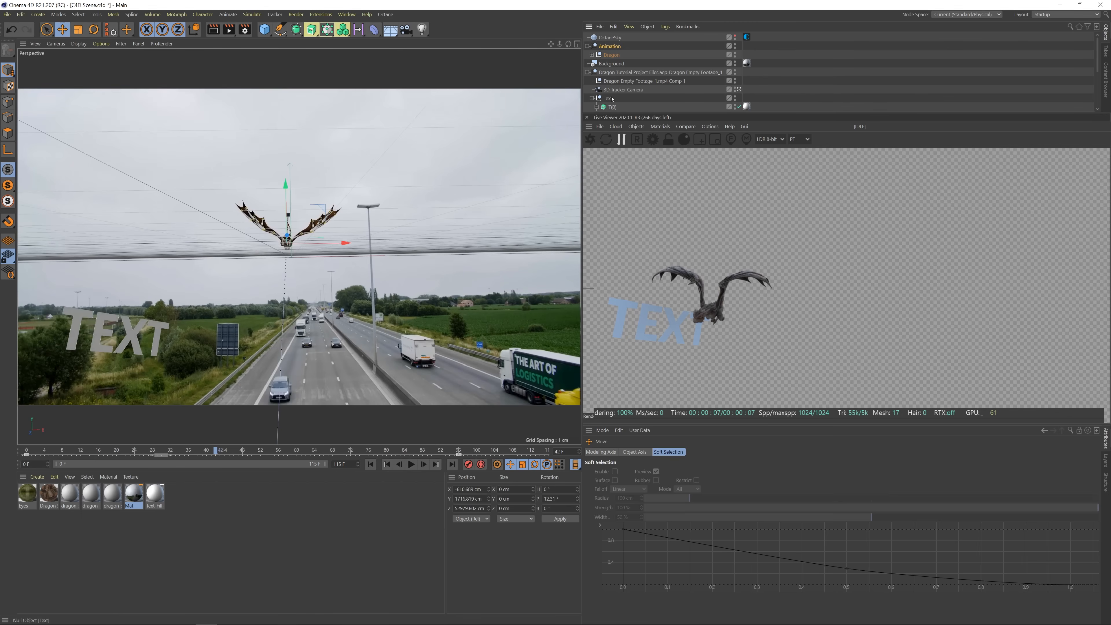
pyautogui.click(371, 463)
pyautogui.click(411, 464)
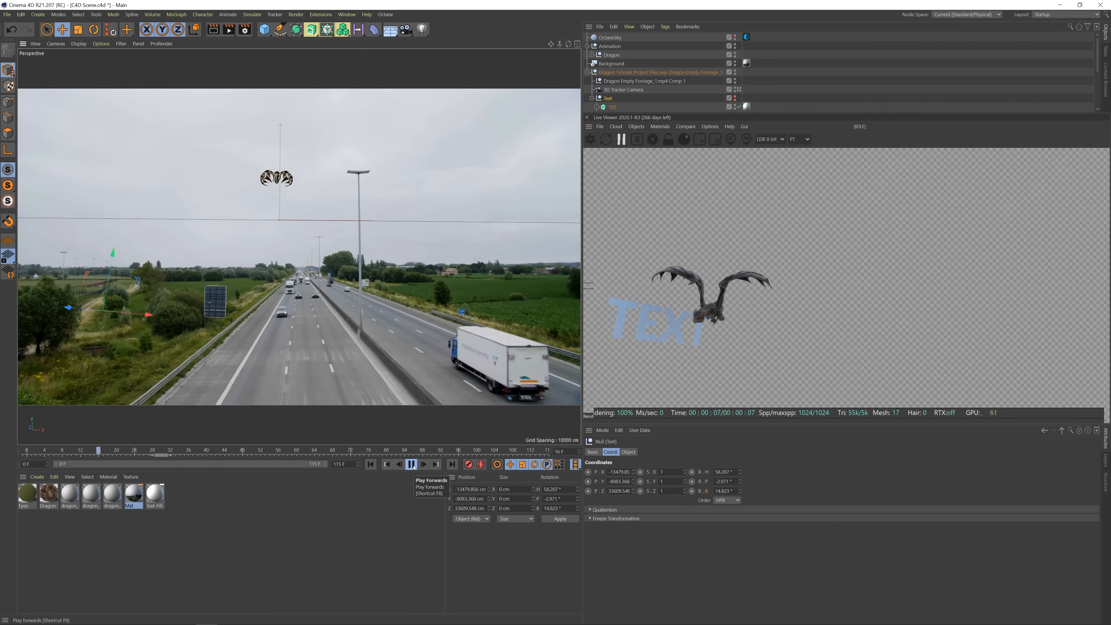
pyautogui.click(411, 464)
# Open the Animation null's position, scale and rotation F-curves in the timeline and shorten the tangents of their keys at frame 0.
pyautogui.click(7, 14)
pyautogui.click(609, 46)
pyautogui.click(347, 15)
pyautogui.click(377, 131)
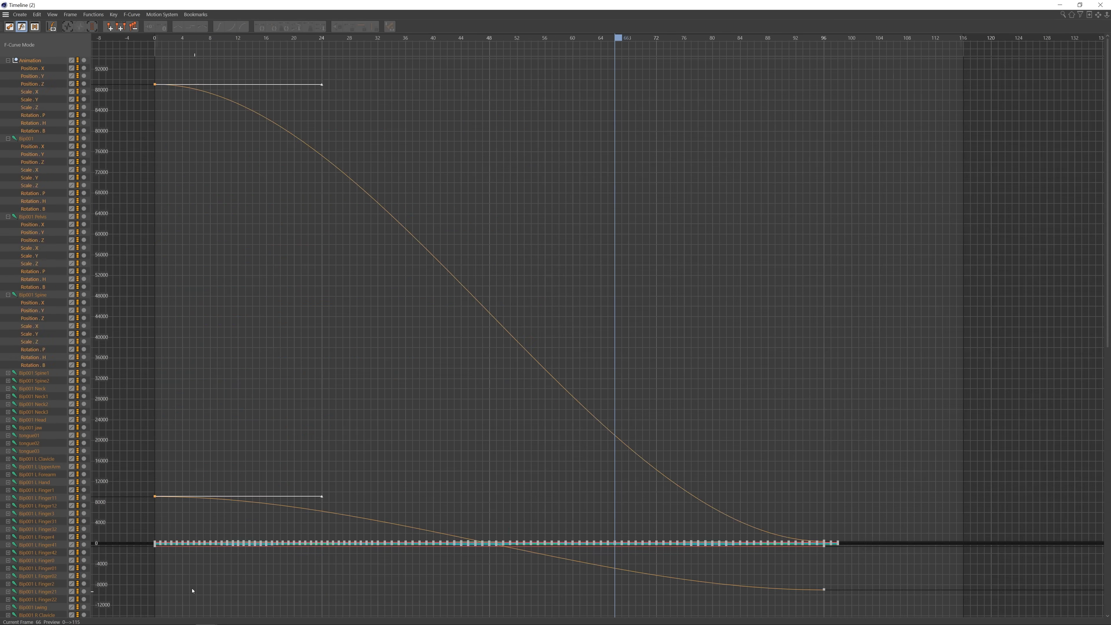
pyautogui.keyDown('shift'); pyautogui.click(39, 131); pyautogui.keyUp('shift')
pyautogui.moveTo(126, 59); pyautogui.dragTo(93, 552)
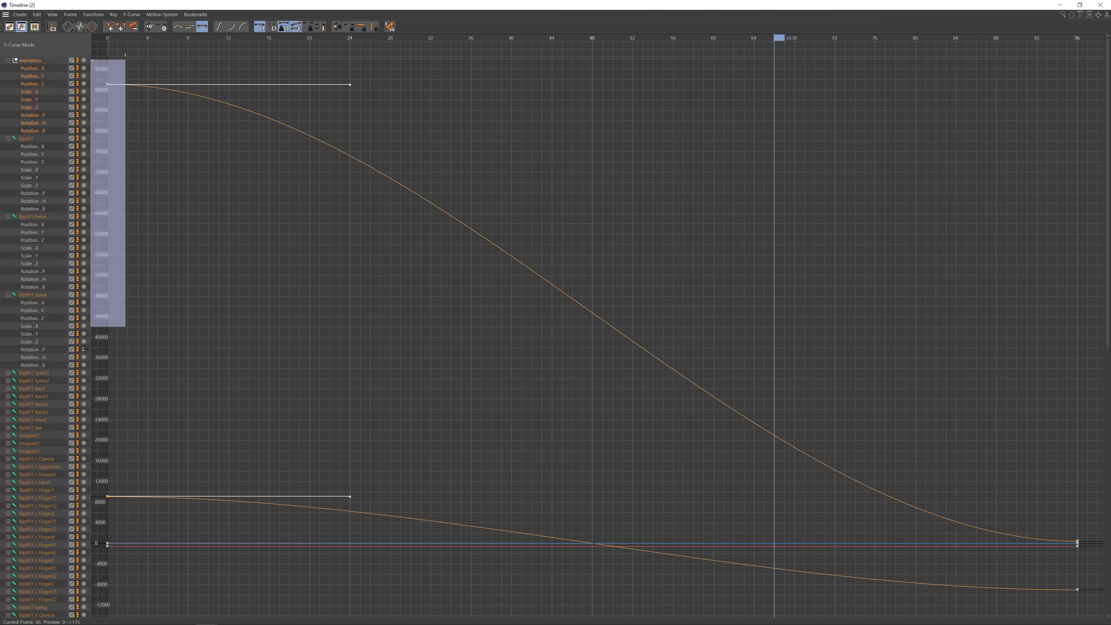
pyautogui.moveTo(350, 496); pyautogui.dragTo(114, 508)
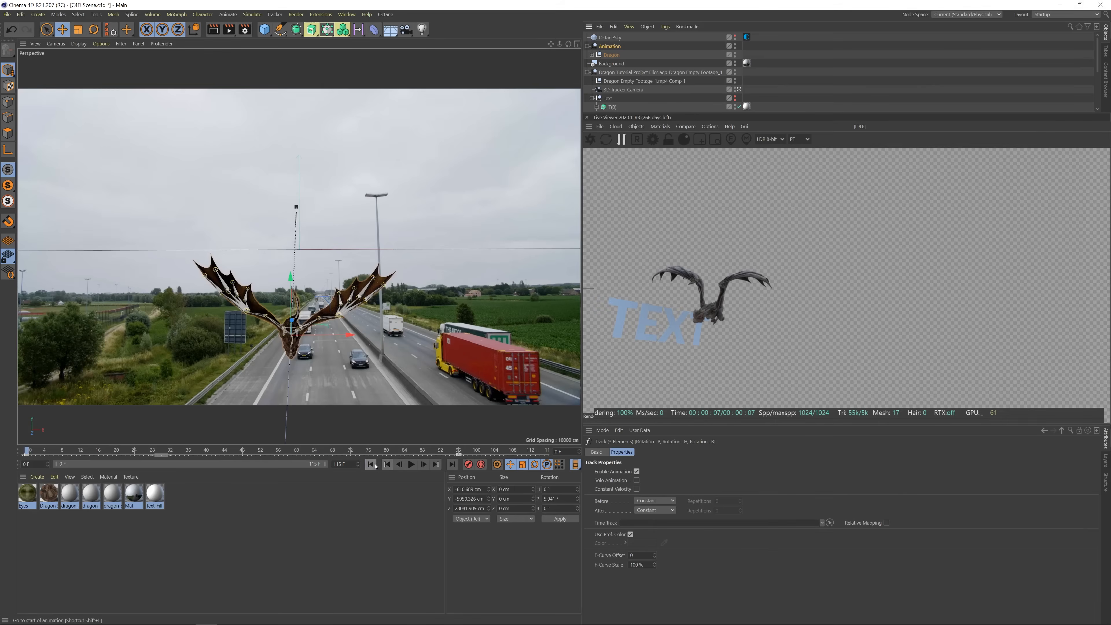
# Play the flight animation from the first frame and scrub towards frame 96 to check the dragon's motion.
pyautogui.click(371, 464)
pyautogui.click(411, 464)
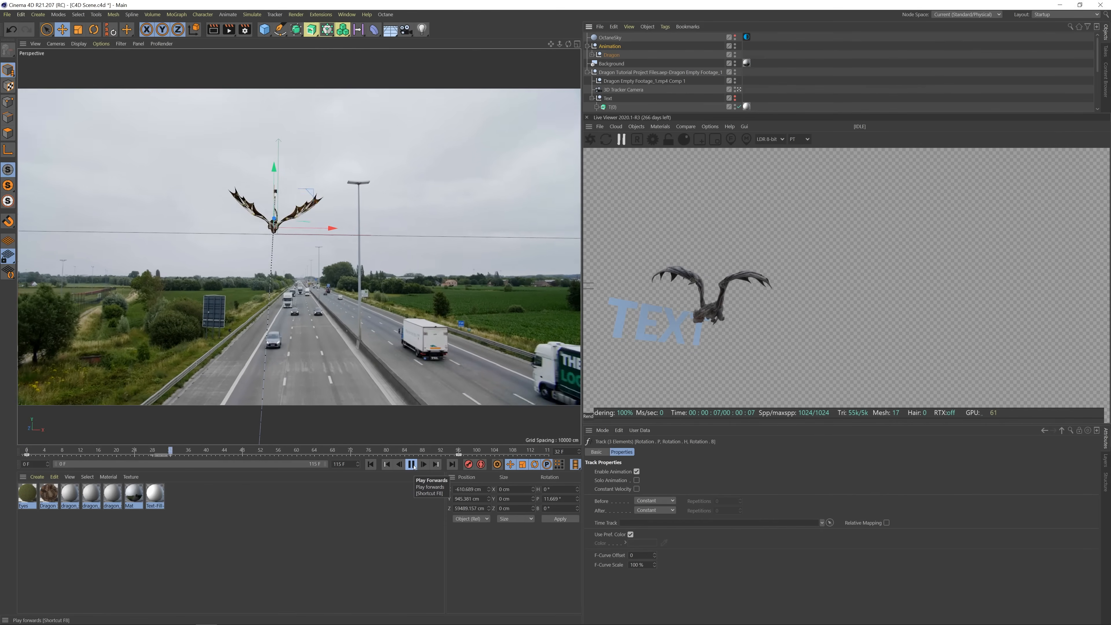
pyautogui.click(413, 466)
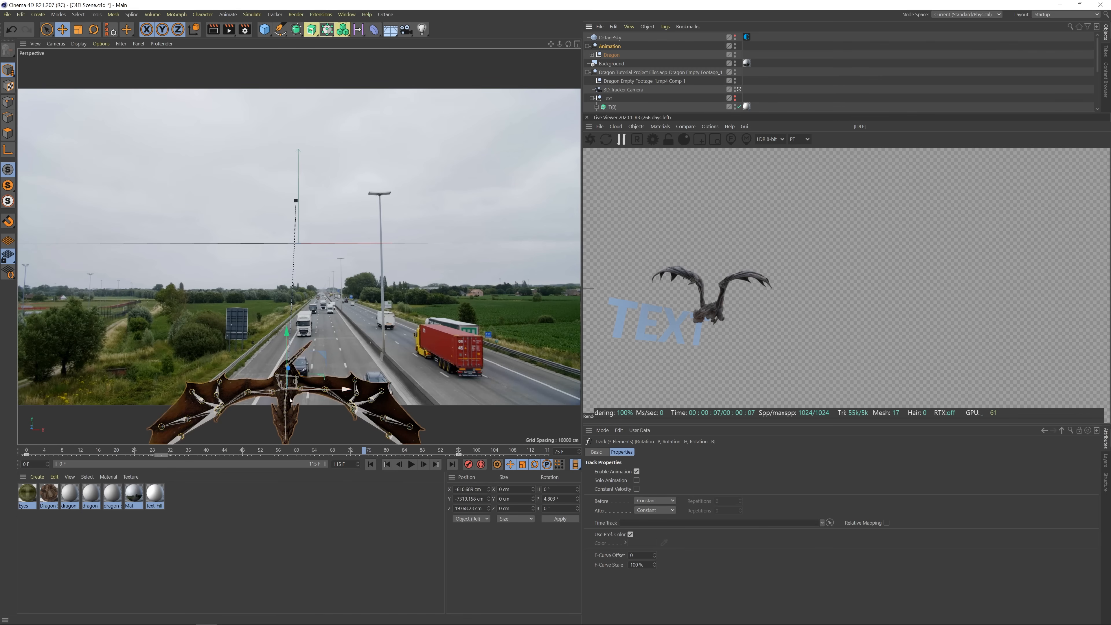
pyautogui.moveTo(365, 451); pyautogui.dragTo(455, 451)
# Set the renderer to Octane Renderer in the render settings and review its kernel and main options.
pyautogui.hotkey('ctrl', 'b')
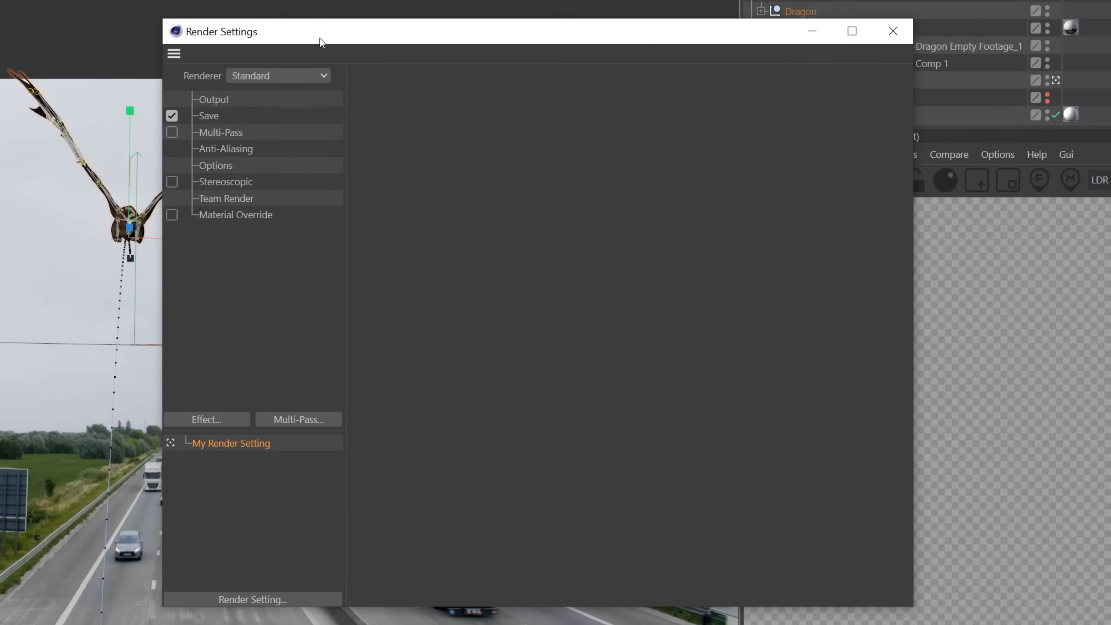
pyautogui.click(242, 230)
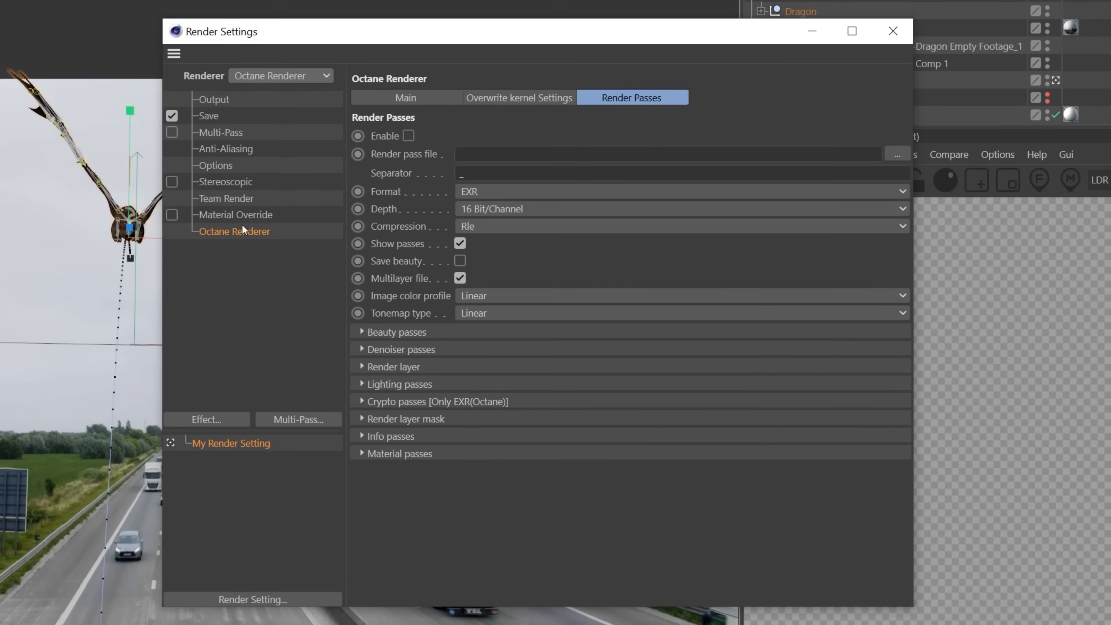
pyautogui.click(478, 97)
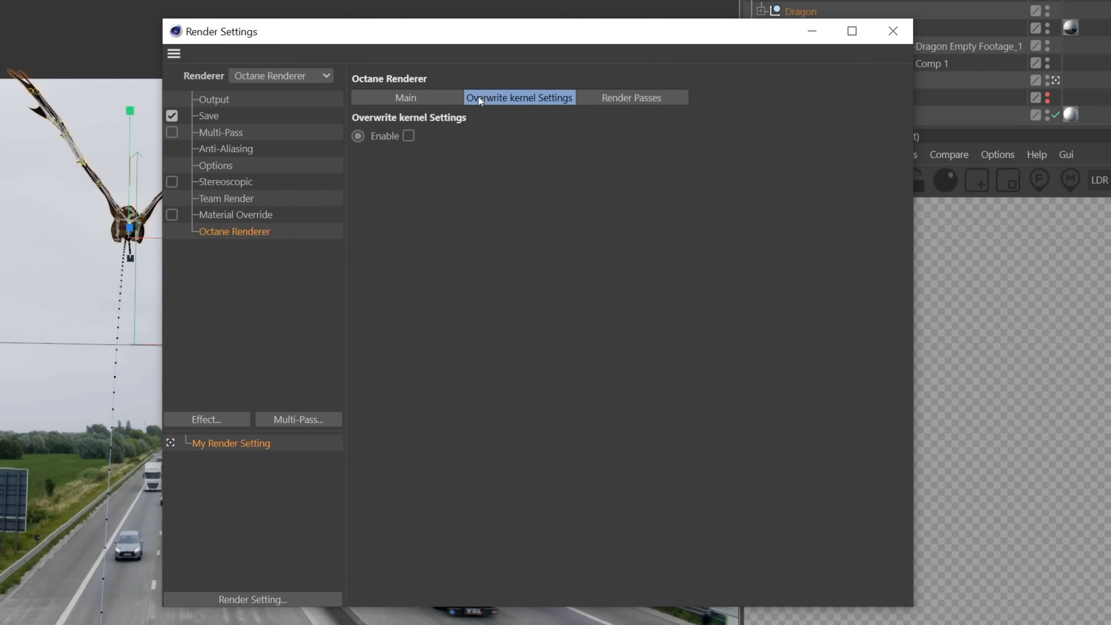
pyautogui.click(392, 99)
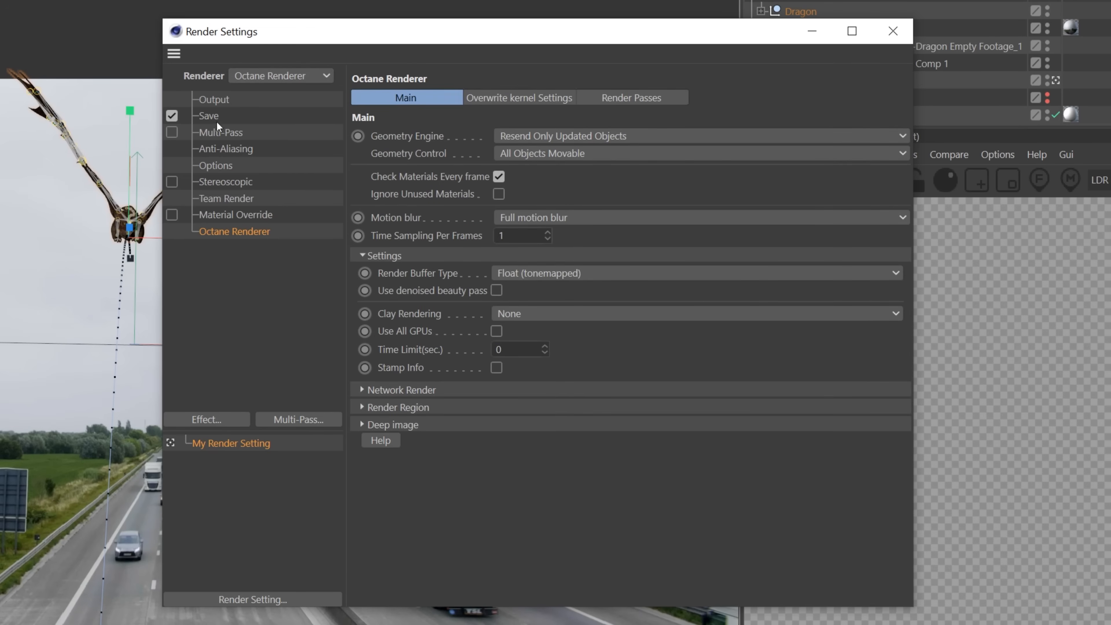
# Set the saved TIF image's depth to 16 Bit/Channel and enable its alpha channel.
pyautogui.click(209, 116)
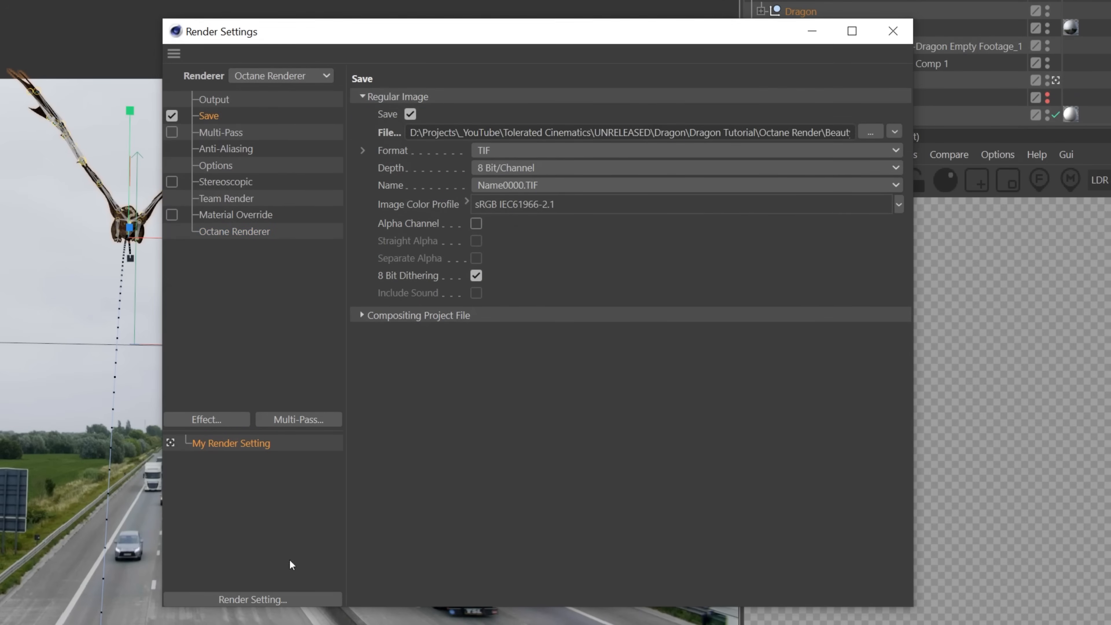
pyautogui.click(523, 168)
pyautogui.click(524, 208)
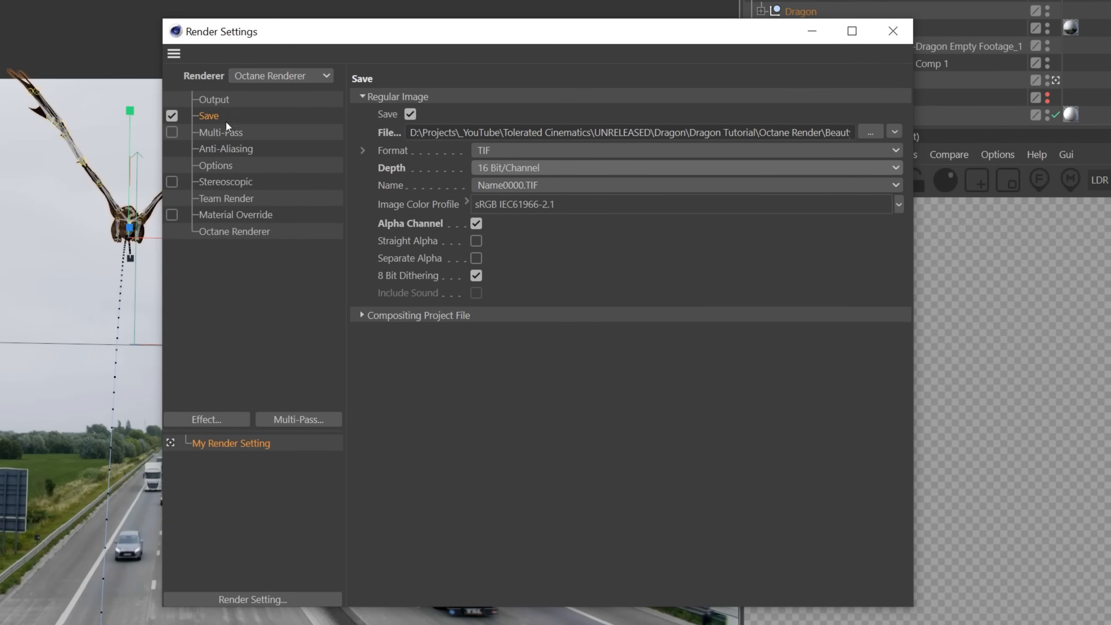
# Review the output size and frame range, and render the animation to the Picture Viewer.
pyautogui.click(215, 100)
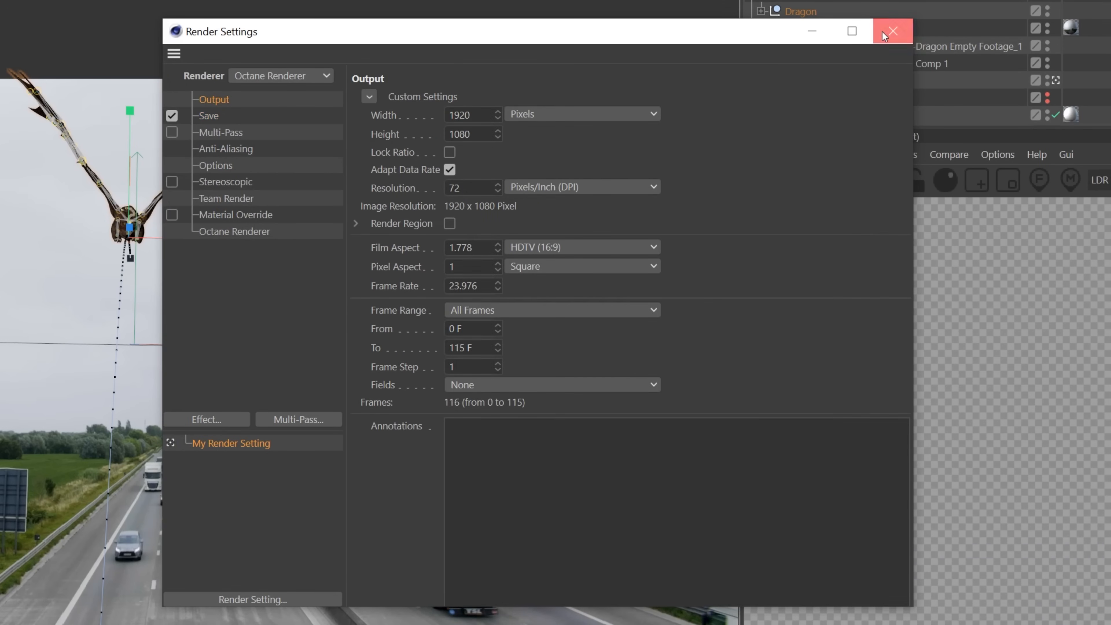
pyautogui.click(892, 32)
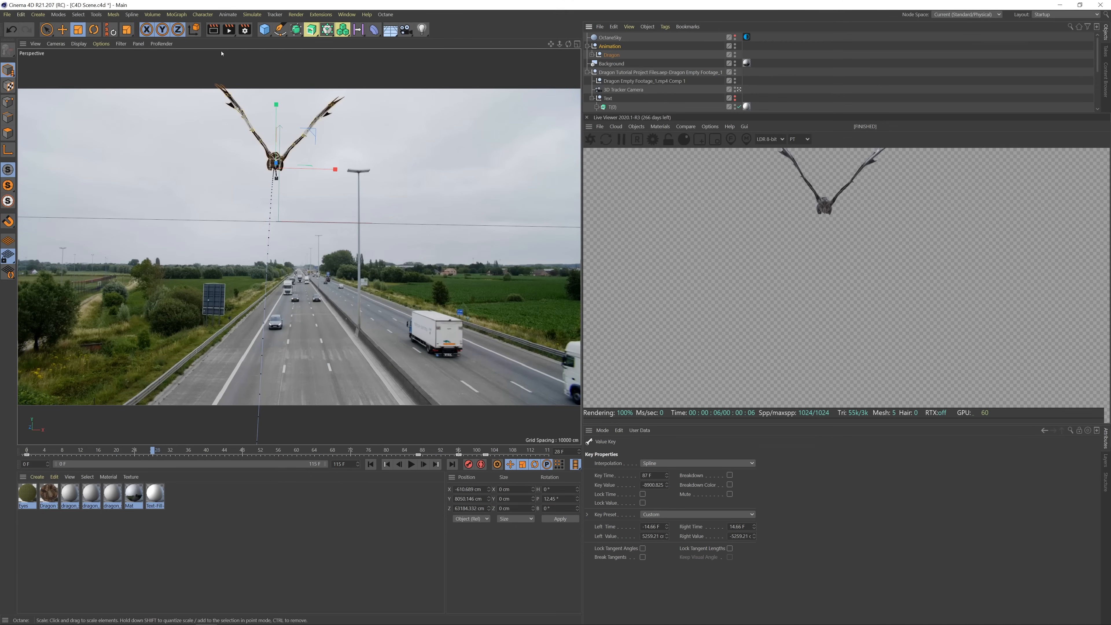
pyautogui.click(228, 29)
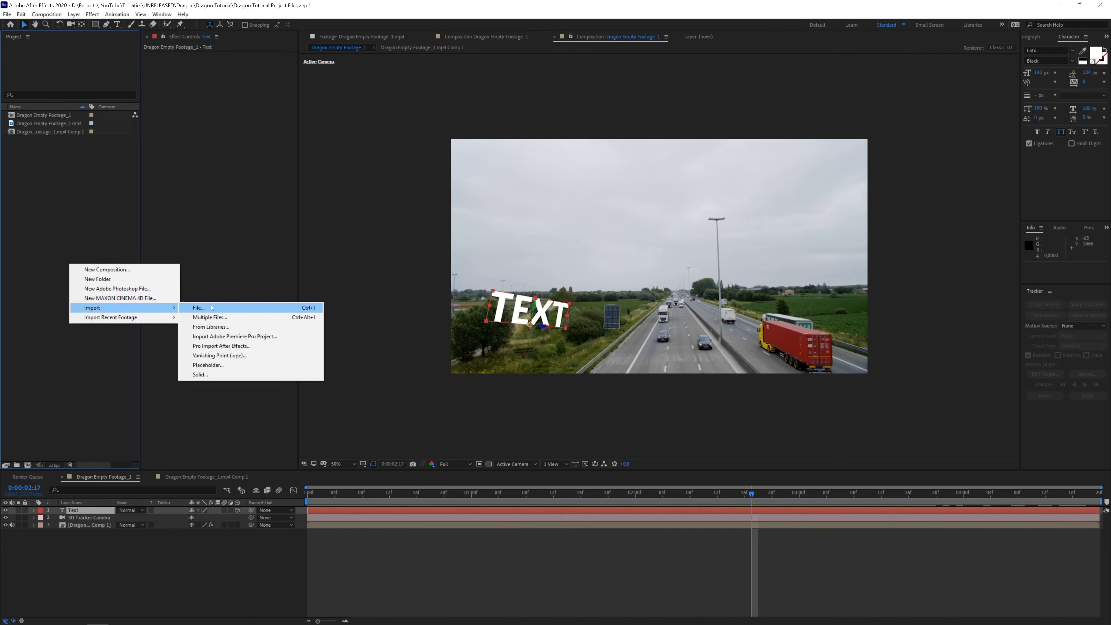
# In After Effects, import Beauty 01_0000.tif from the Octane Render folder as a TIFF sequence with straight, unmatted alpha.
pyautogui.click(223, 307)
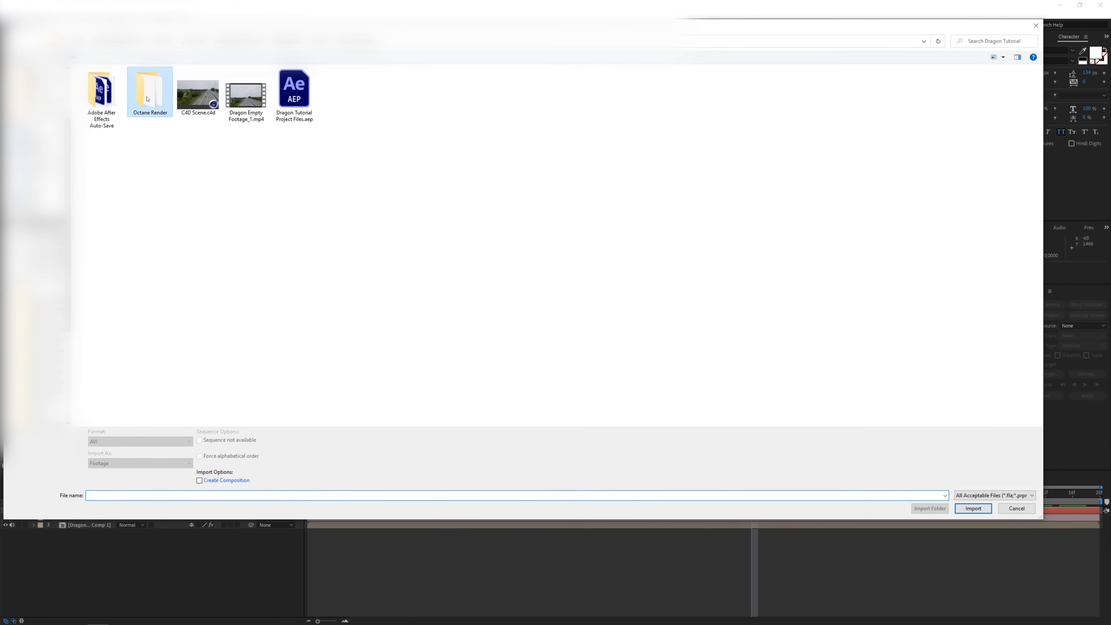
pyautogui.doubleClick(147, 98)
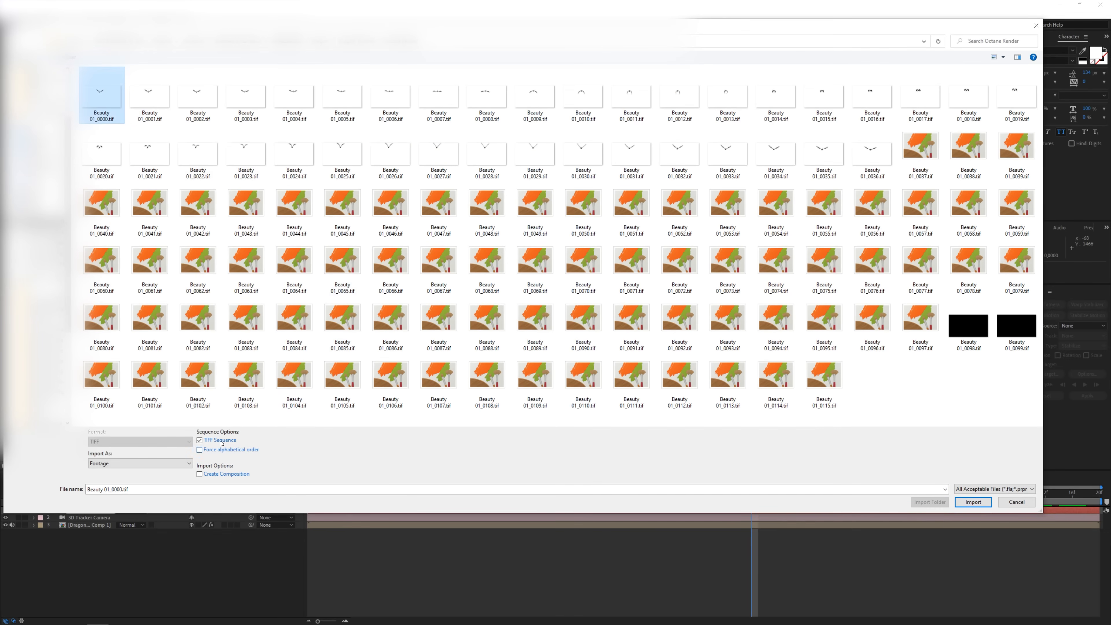
pyautogui.click(969, 505)
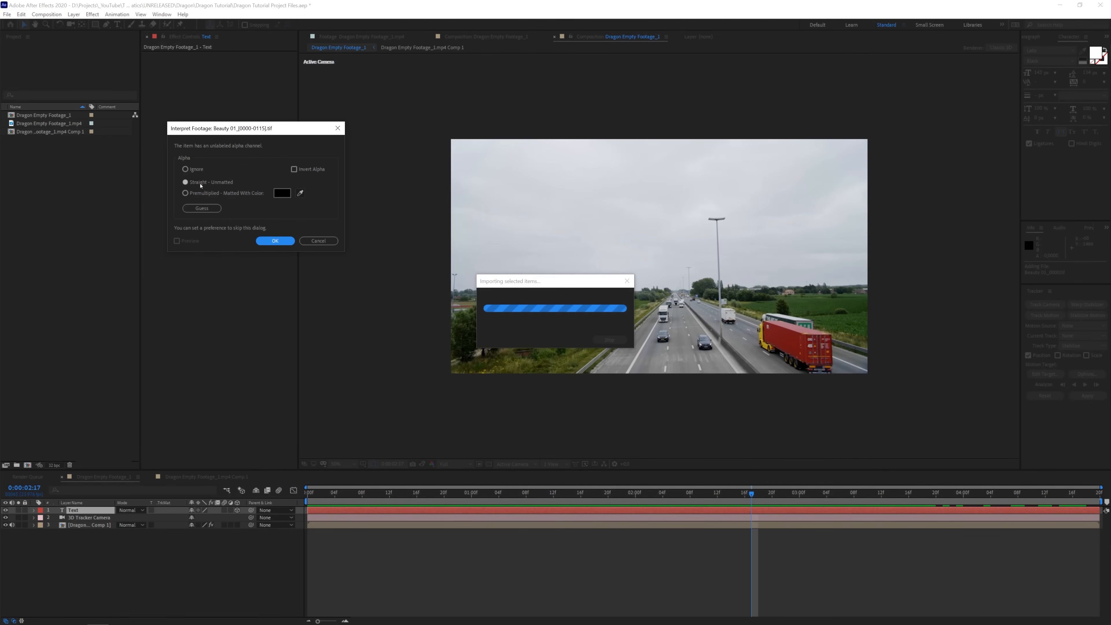
pyautogui.click(292, 240)
# Interpret the Beauty 01 sequence at an assumed frame rate of 23,976 frames per second.
pyautogui.rightClick(41, 114)
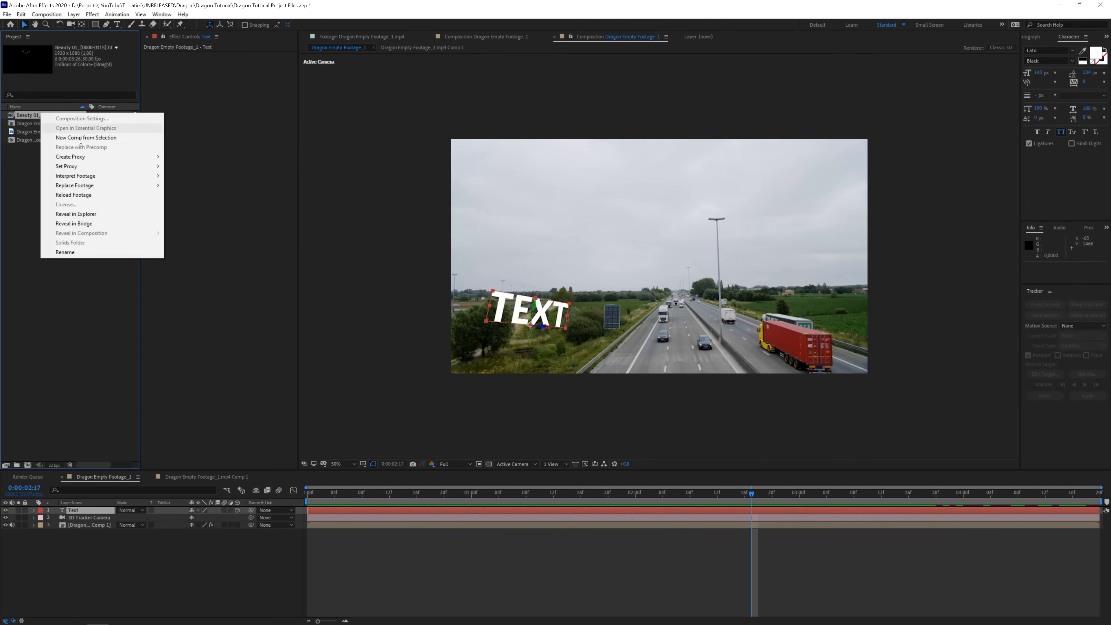
pyautogui.moveTo(111, 175)
pyautogui.click(555, 359)
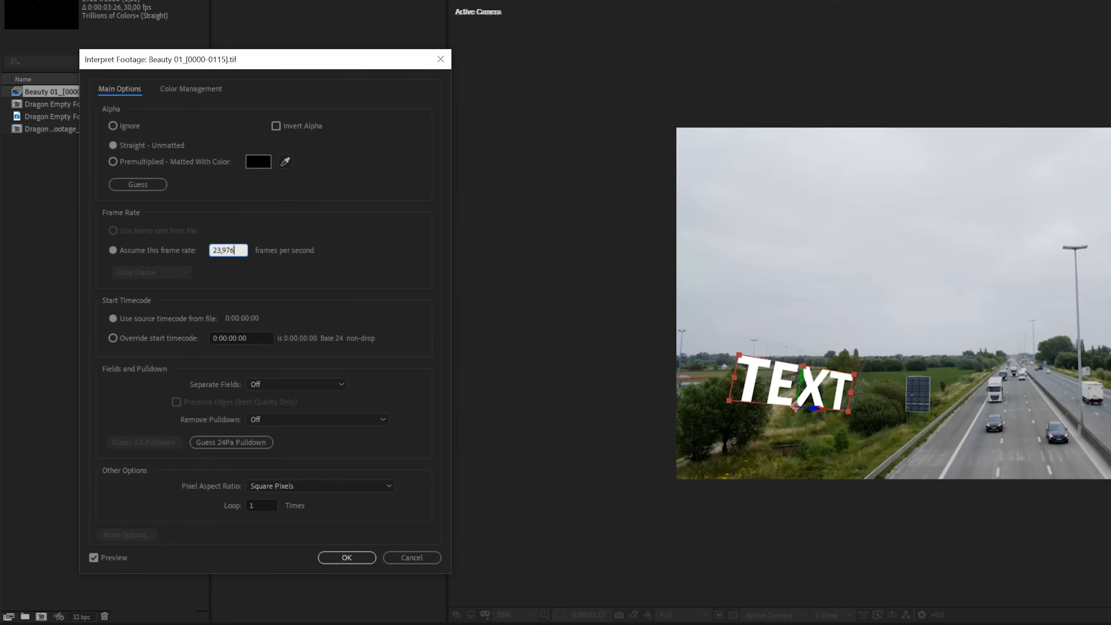
pyautogui.click(334, 558)
# Place the Beauty 01 sequence directly below the Text layer in the composition and preview the dragon up to 0:00:03:02.
pyautogui.moveTo(65, 96); pyautogui.dragTo(218, 293)
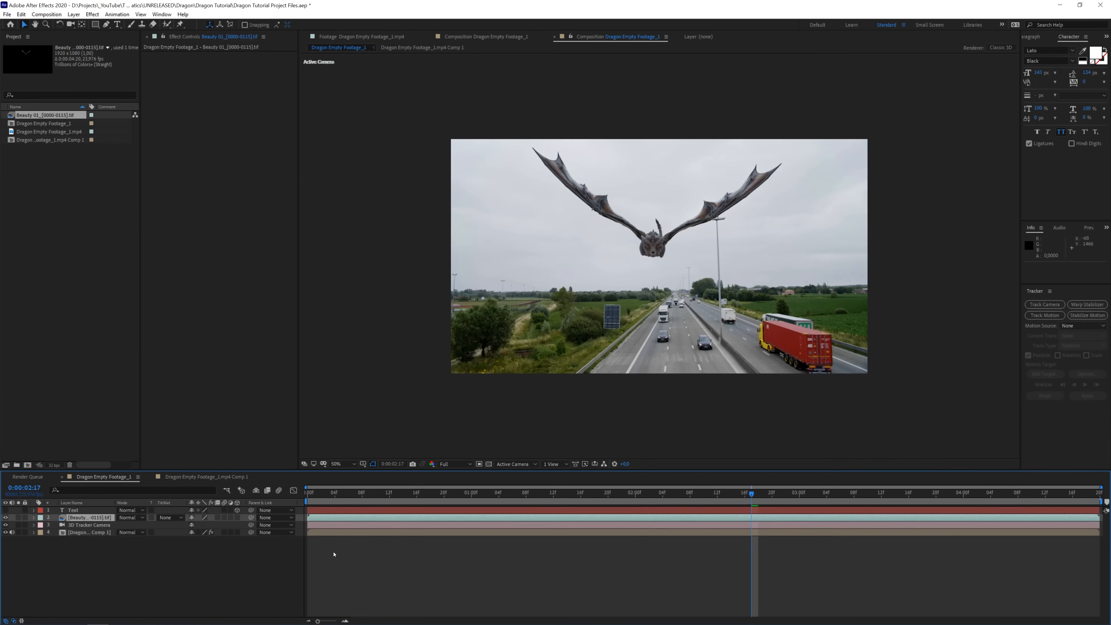
pyautogui.press('space')
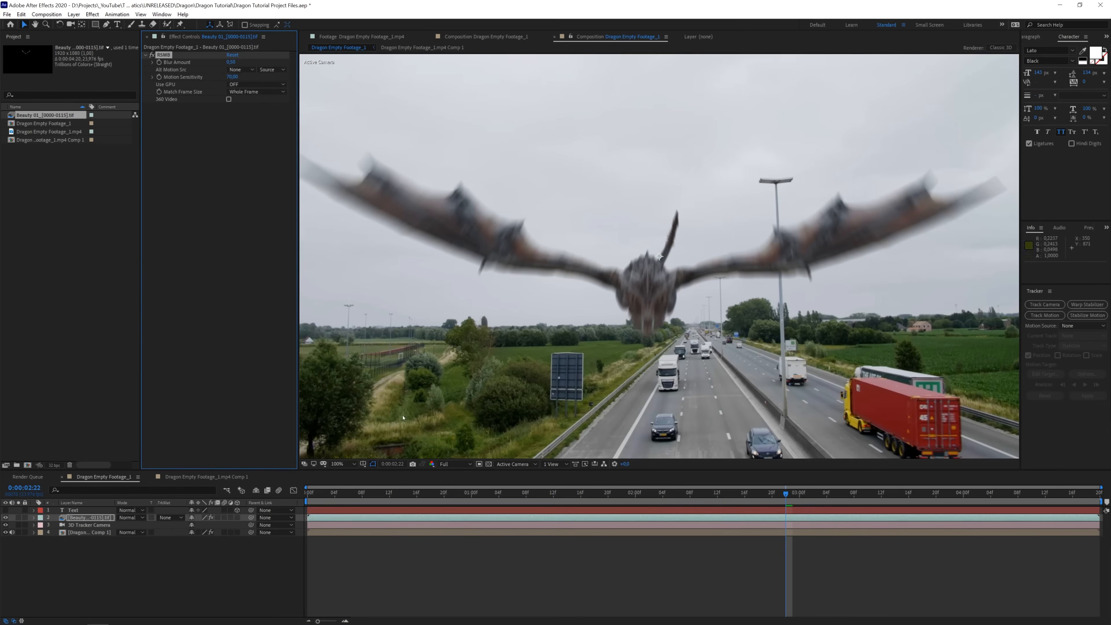
pyautogui.press('space')
pyautogui.moveTo(437, 495); pyautogui.dragTo(813, 494)
# Apply the Match Grain effect to the dragon layer with the background footage comp as noise source.
pyautogui.click(92, 14)
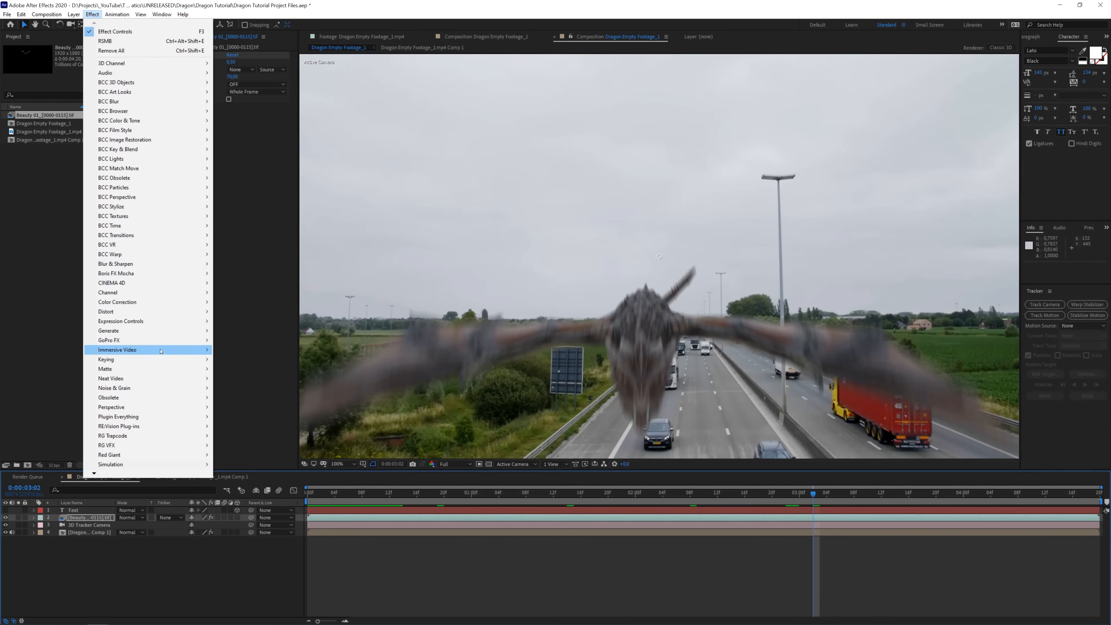
pyautogui.moveTo(183, 388)
pyautogui.click(240, 416)
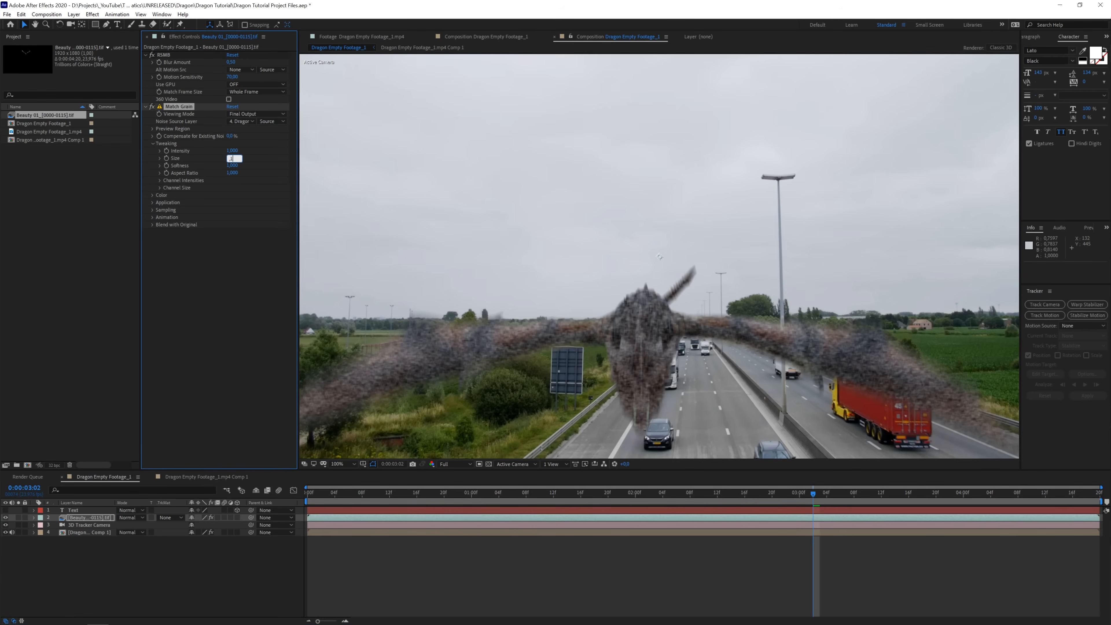
# Add the Curves, Tint and Exposure effects to the dragon layer.
pyautogui.hotkey('ctrl', 'space')
pyautogui.write('cur')
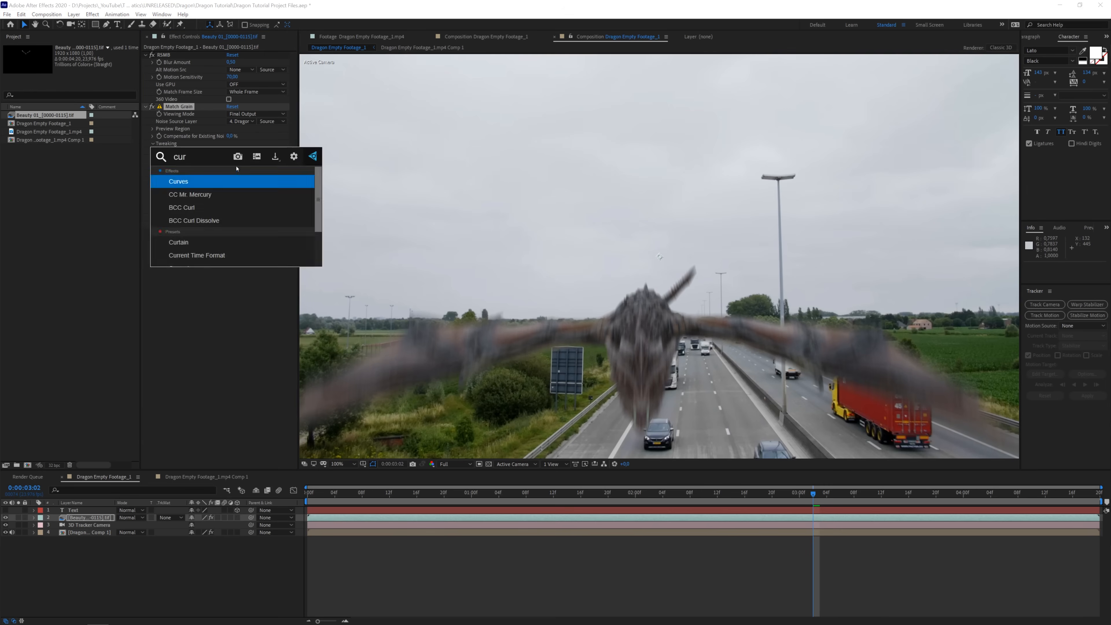
pyautogui.press('Return')
pyautogui.hotkey('ctrl', 'space')
pyautogui.write('tint')
pyautogui.press('Return')
pyautogui.hotkey('ctrl', 'space')
pyautogui.write('exp')
pyautogui.press('Return')
# Try lowering the red and green curves slightly on the dragon layer, and reset the Curves effect.
pyautogui.click(234, 255)
pyautogui.moveTo(189, 301); pyautogui.dragTo(187, 309)
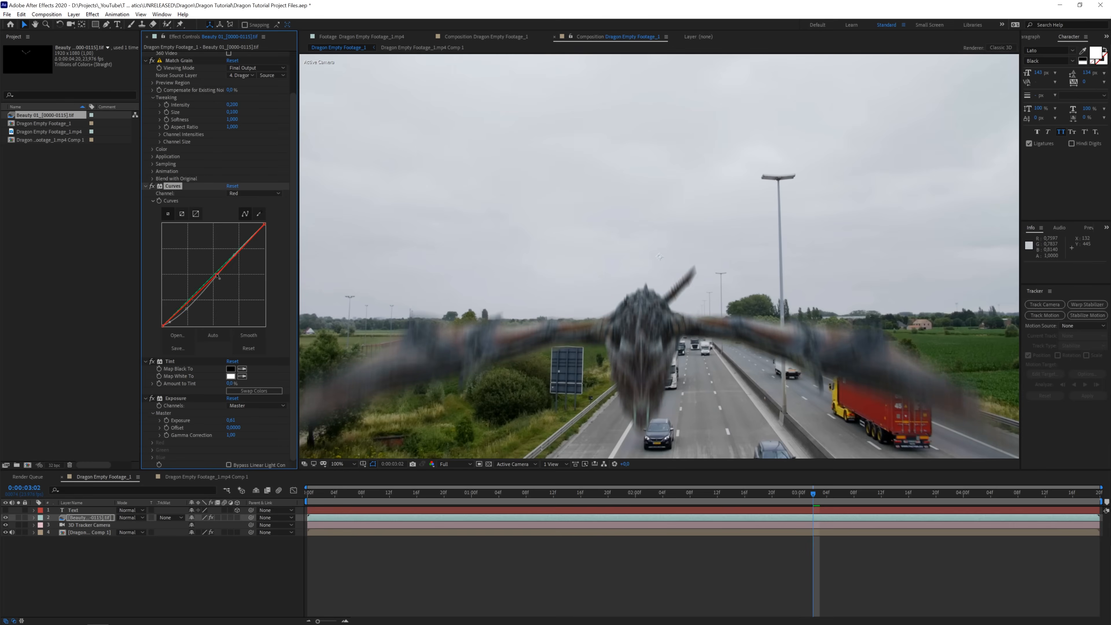
pyautogui.click(756, 493)
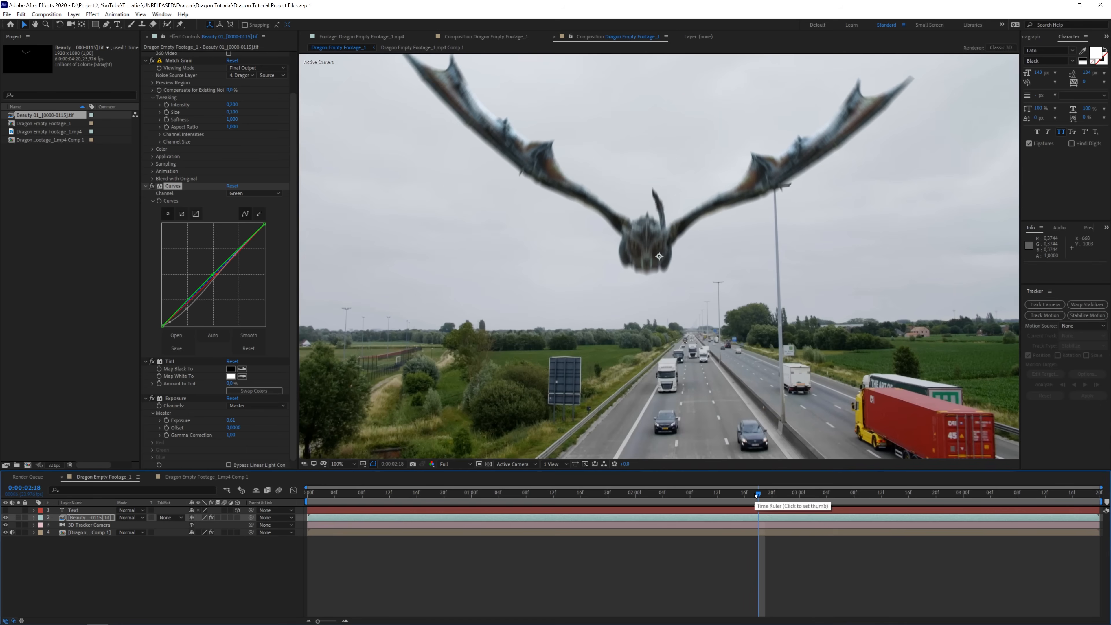
pyautogui.moveTo(213, 275); pyautogui.dragTo(213, 278)
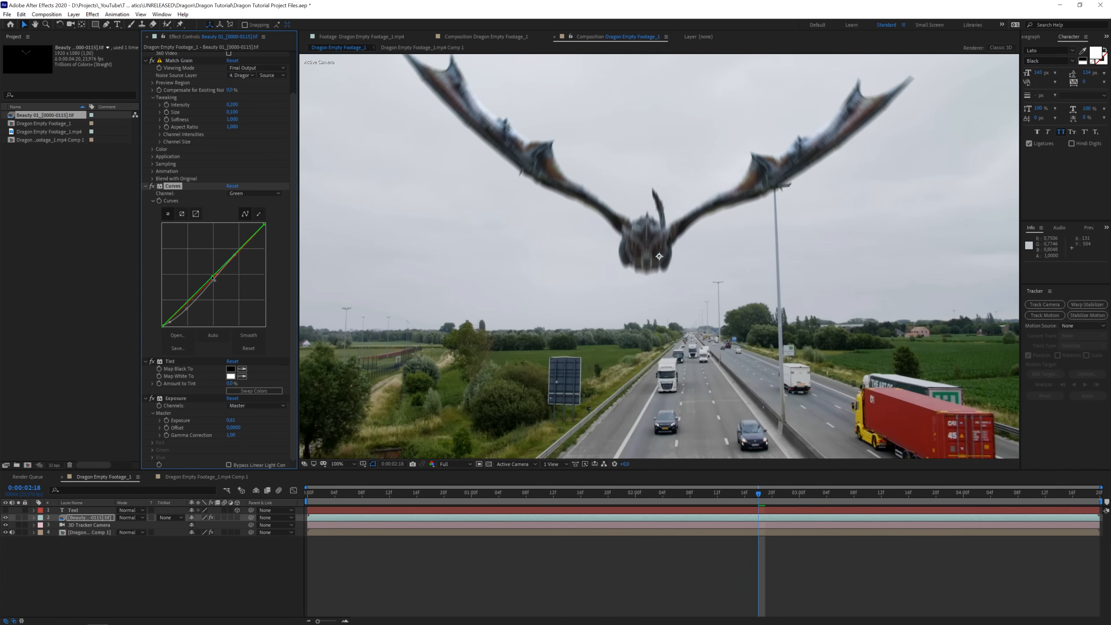
pyautogui.click(152, 186)
pyautogui.click(152, 187)
pyautogui.moveTo(630, 494); pyautogui.dragTo(664, 495)
pyautogui.click(229, 186)
# Lift the shadows of the dragon layer's RGB curve and check the look at earlier frames, including 0:00:01:19.
pyautogui.moveTo(160, 329); pyautogui.dragTo(174, 305)
pyautogui.click(466, 492)
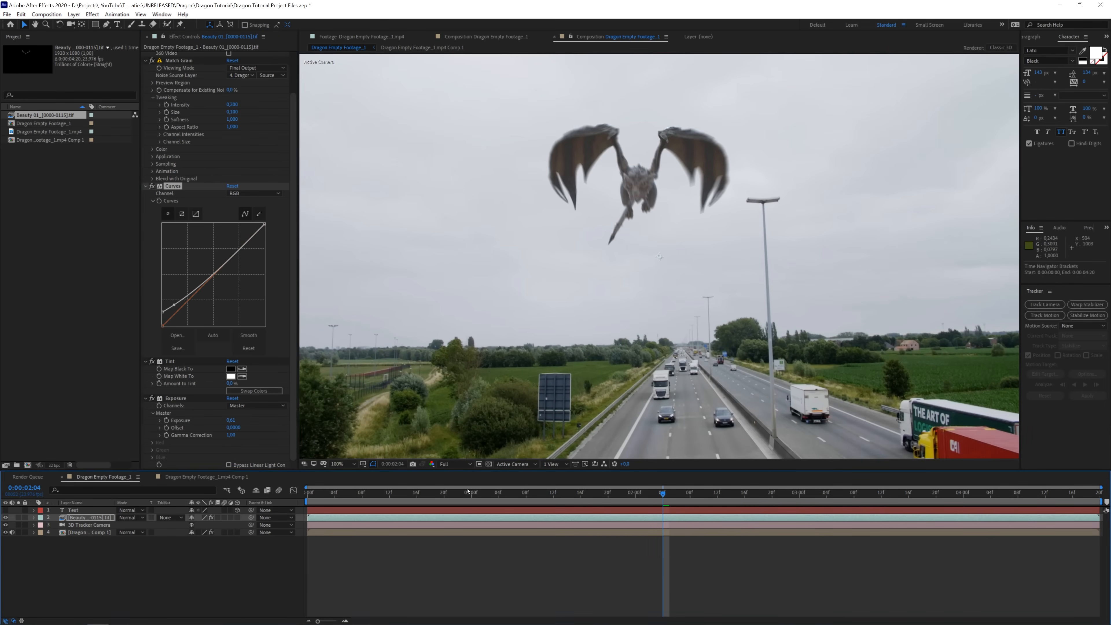
pyautogui.click(601, 493)
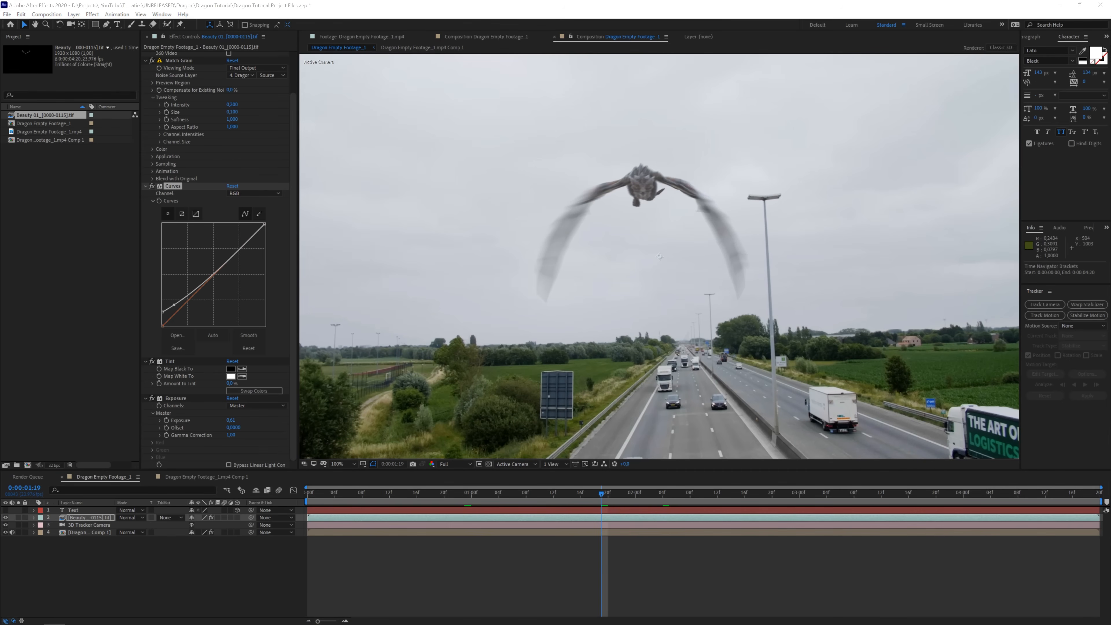